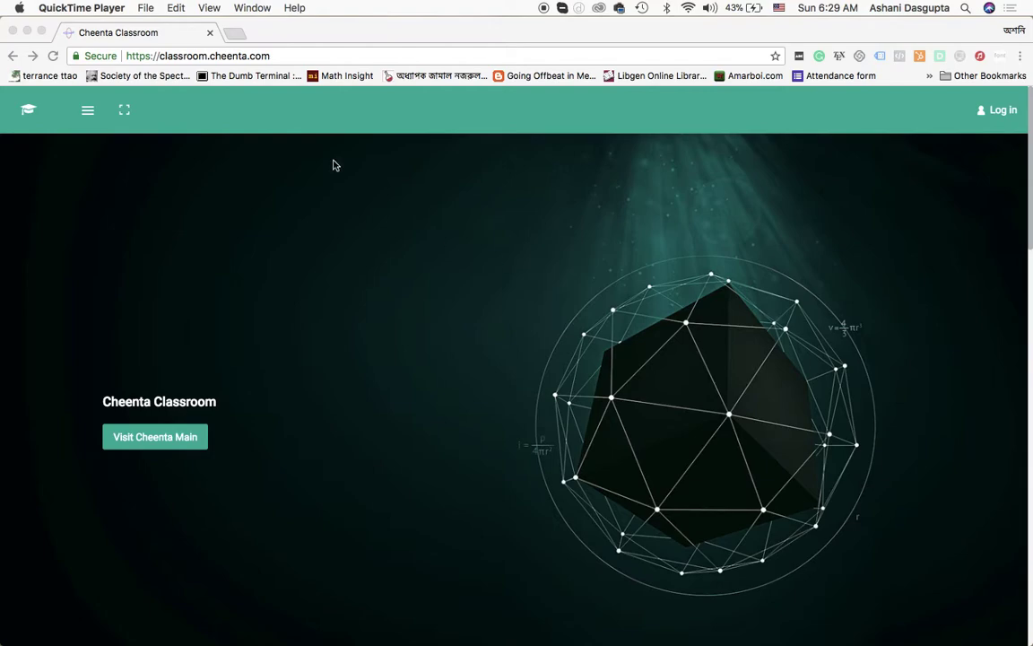
Log in to Cheenta Classroom with the Cheenta Ganit Kendra Google account, submitting the account password.
{"action": "left_click", "coordinate": [240, 59]}
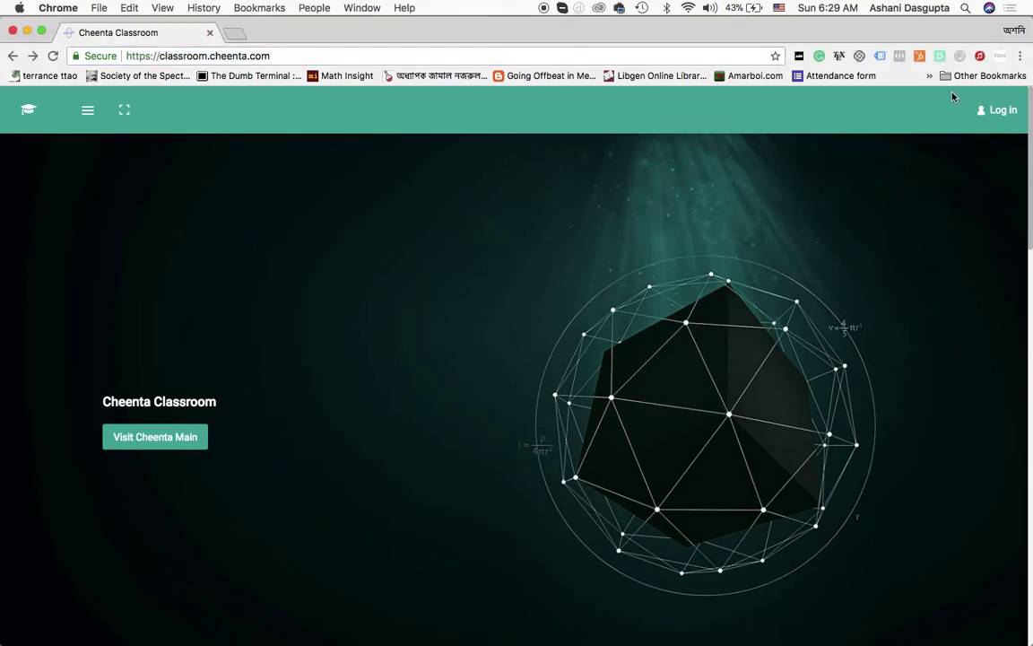
{"action": "left_click", "coordinate": [991, 110]}
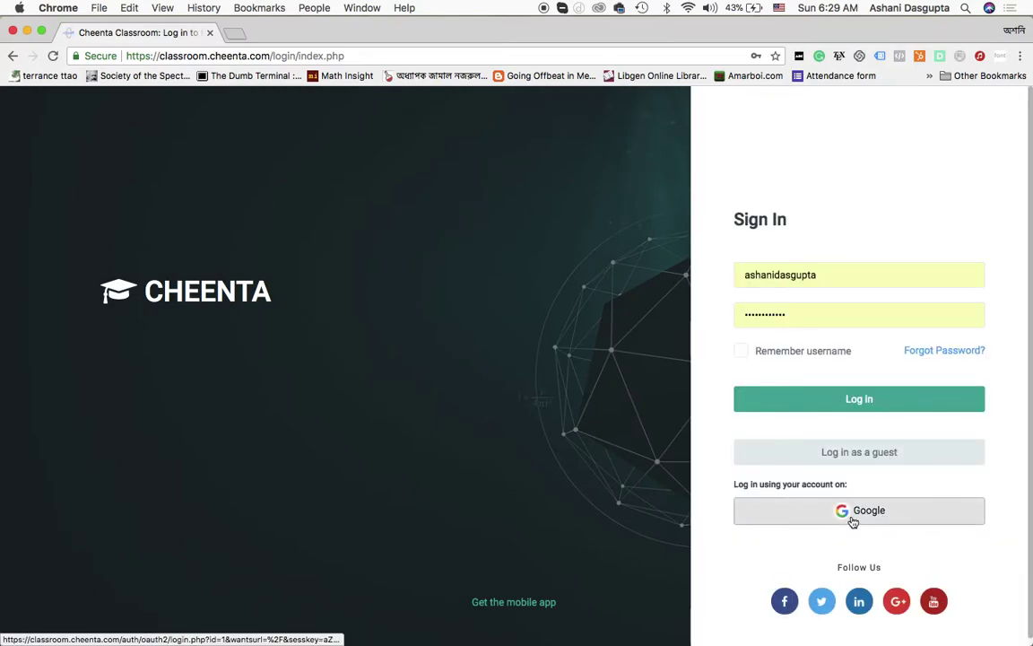
{"action": "left_click", "coordinate": [853, 522]}
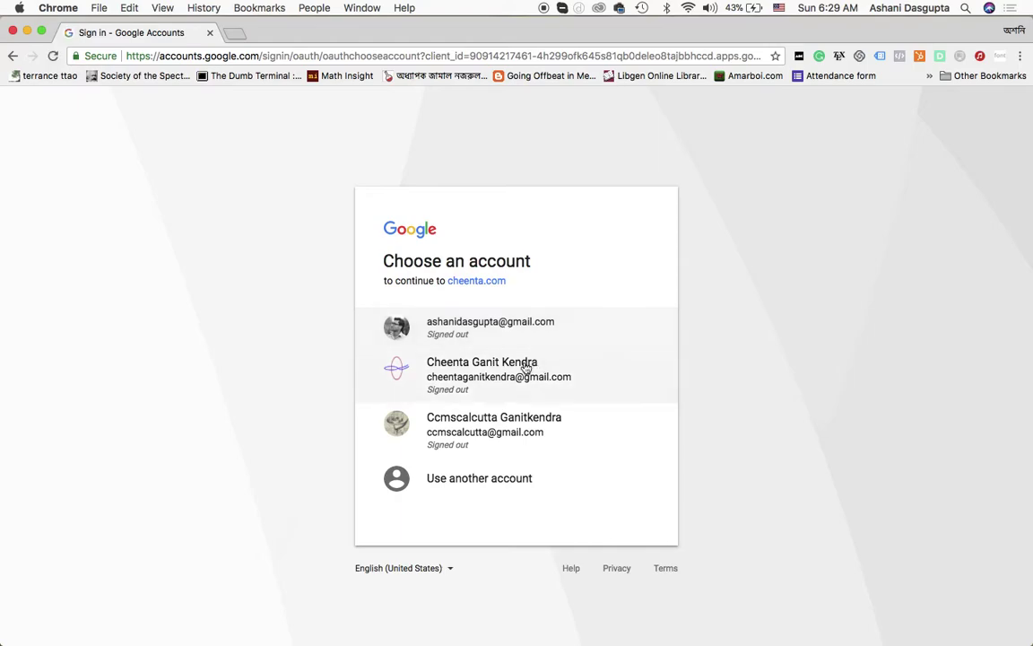
{"action": "left_click", "coordinate": [511, 368]}
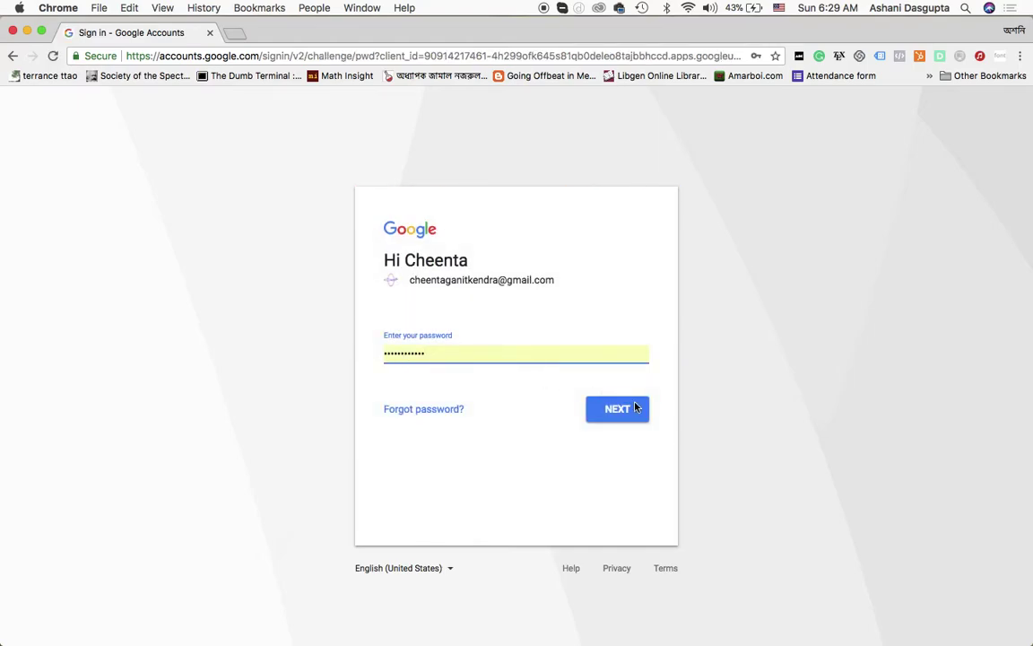
{"action": "key", "text": "Return"}
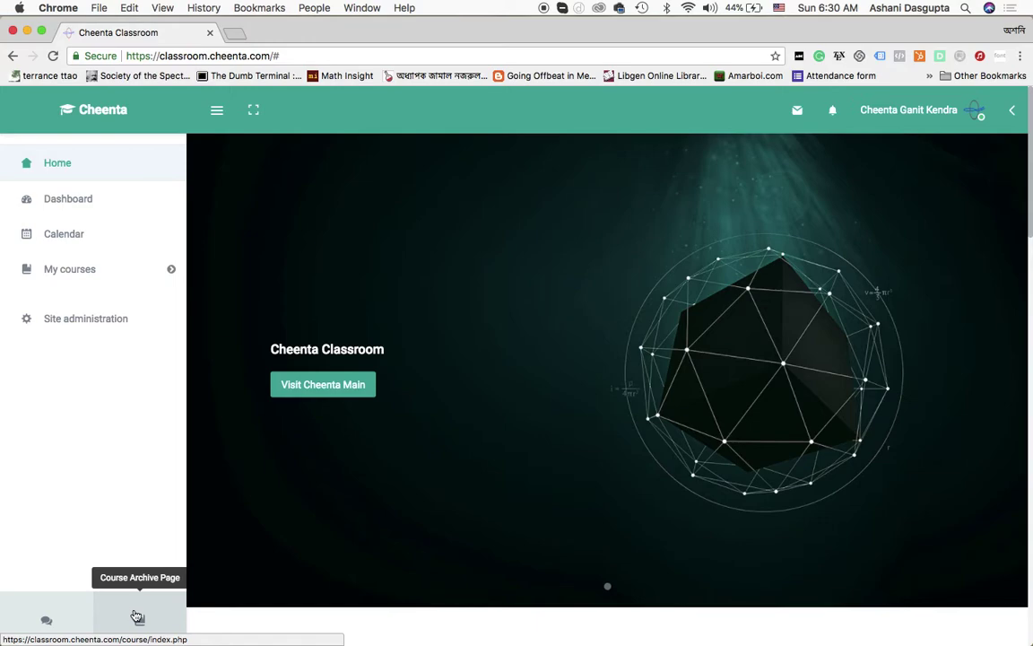
Open the Review Test assignment in section 3, Work Power and Energy, of the Dynamics of Linear Motion course.
{"action": "left_click", "coordinate": [68, 272]}
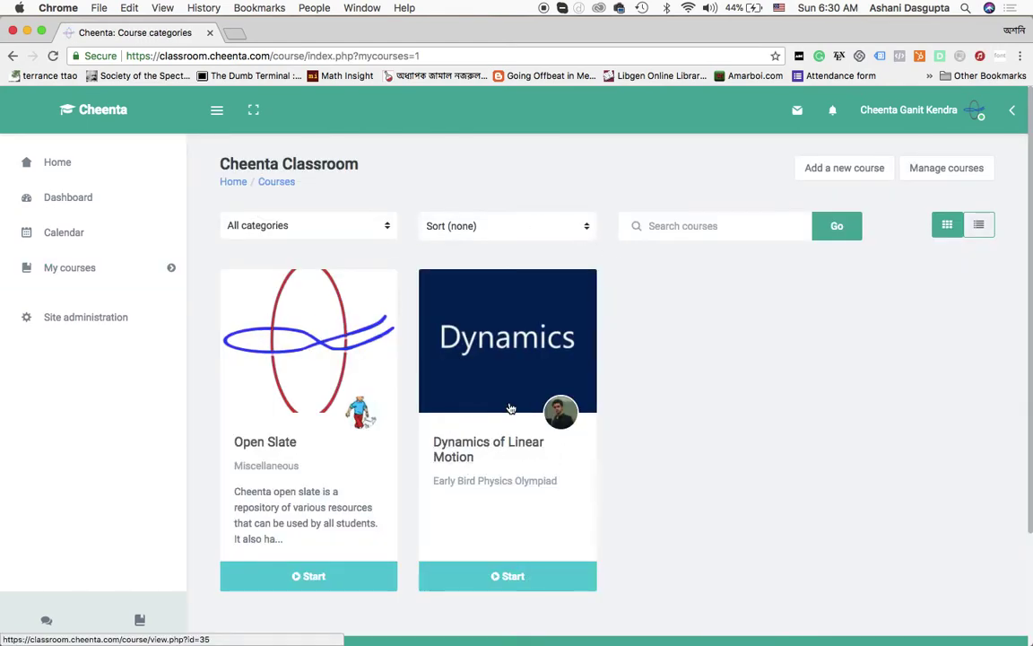
{"action": "left_click", "coordinate": [498, 450]}
{"action": "scroll", "coordinate": [837, 484], "scroll_direction": "down", "scroll_amount": 5}
{"action": "scroll", "coordinate": [838, 484], "scroll_direction": "up", "scroll_amount": 1}
{"action": "scroll", "coordinate": [839, 480], "scroll_direction": "down", "scroll_amount": 10}
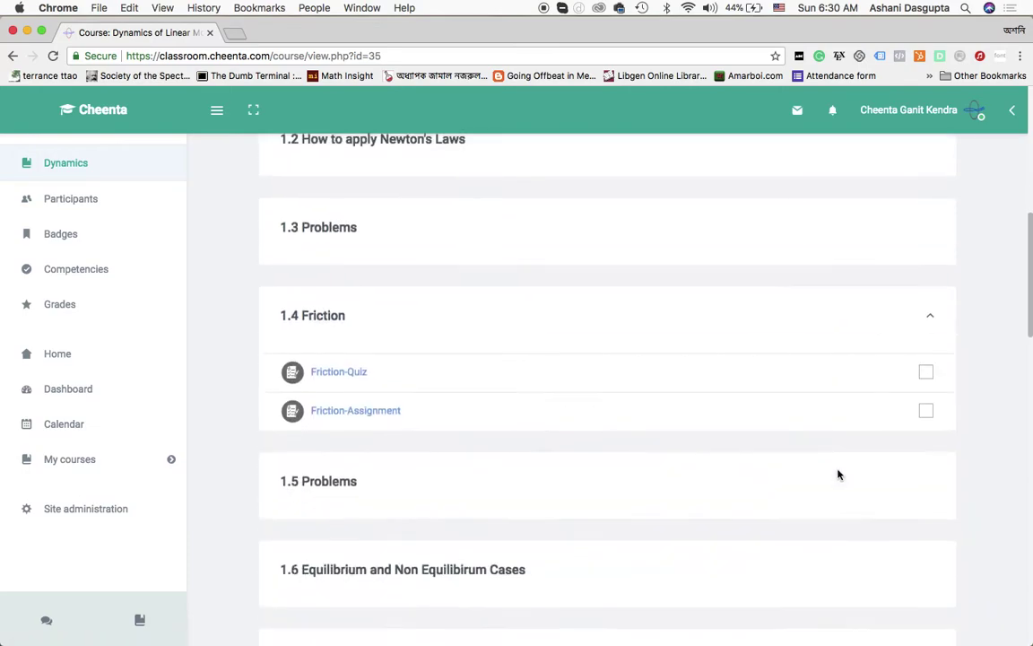
{"action": "scroll", "coordinate": [840, 475], "scroll_direction": "down", "scroll_amount": 3}
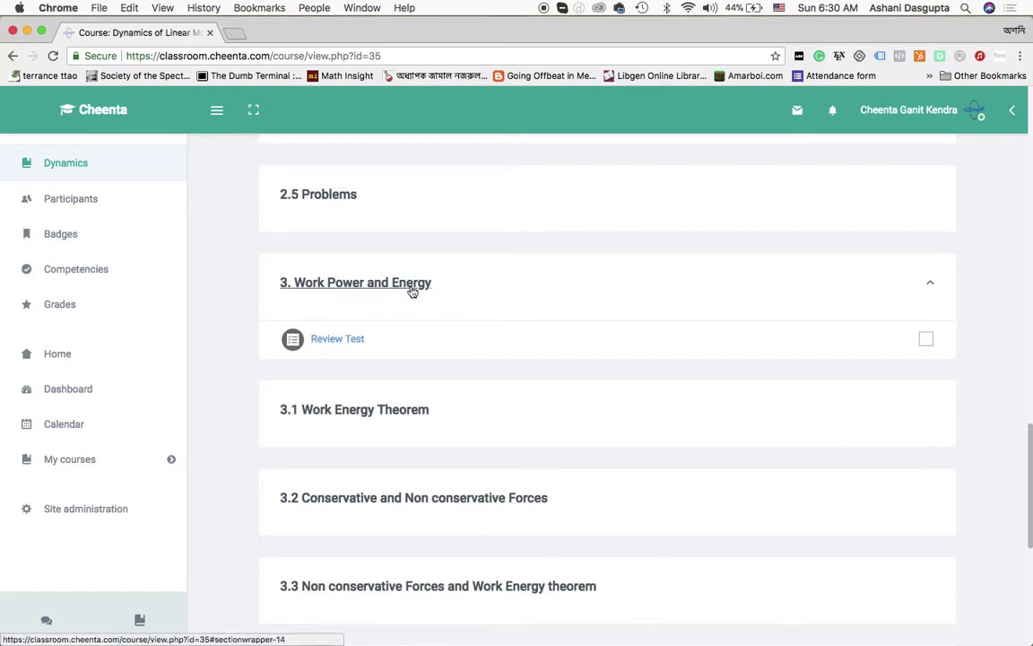
{"action": "left_click", "coordinate": [349, 340]}
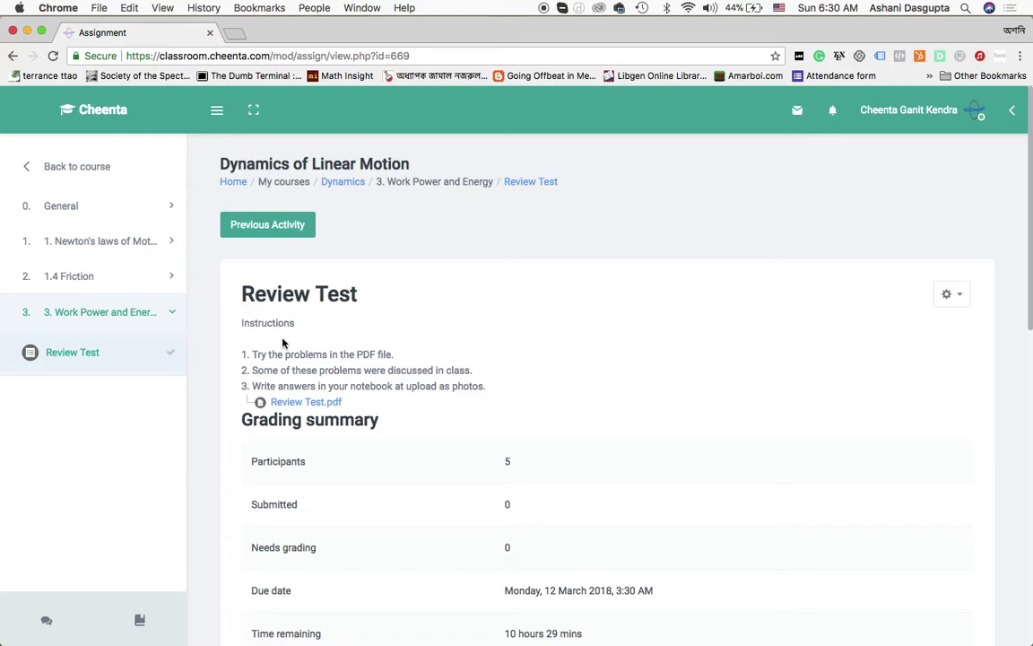
Open the attached Review Test.pdf and enlarge its first page to read the problems.
{"action": "left_click", "coordinate": [294, 406]}
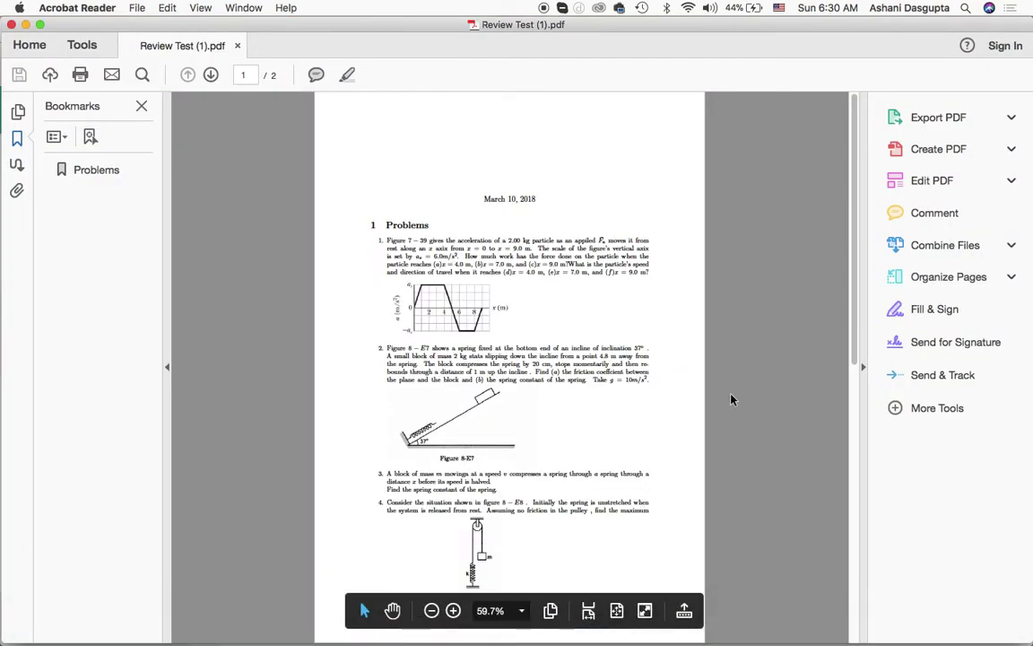
{"action": "left_click", "coordinate": [862, 361]}
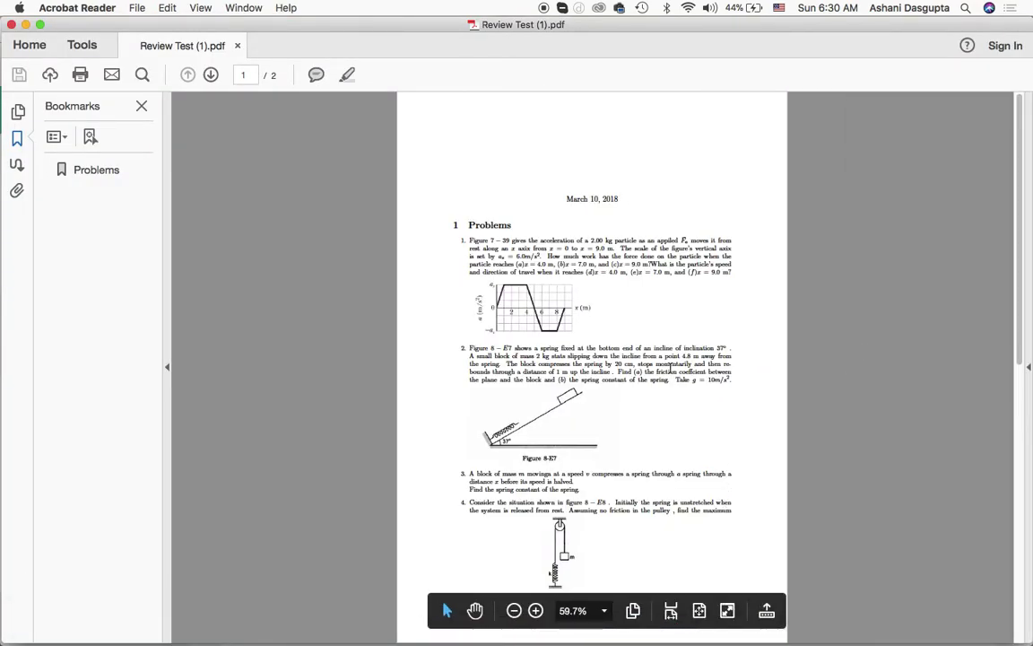
{"action": "scroll", "coordinate": [671, 367], "scroll_direction": "up", "scroll_amount": 3}
{"action": "scroll", "coordinate": [665, 358], "scroll_direction": "up", "scroll_amount": 2}
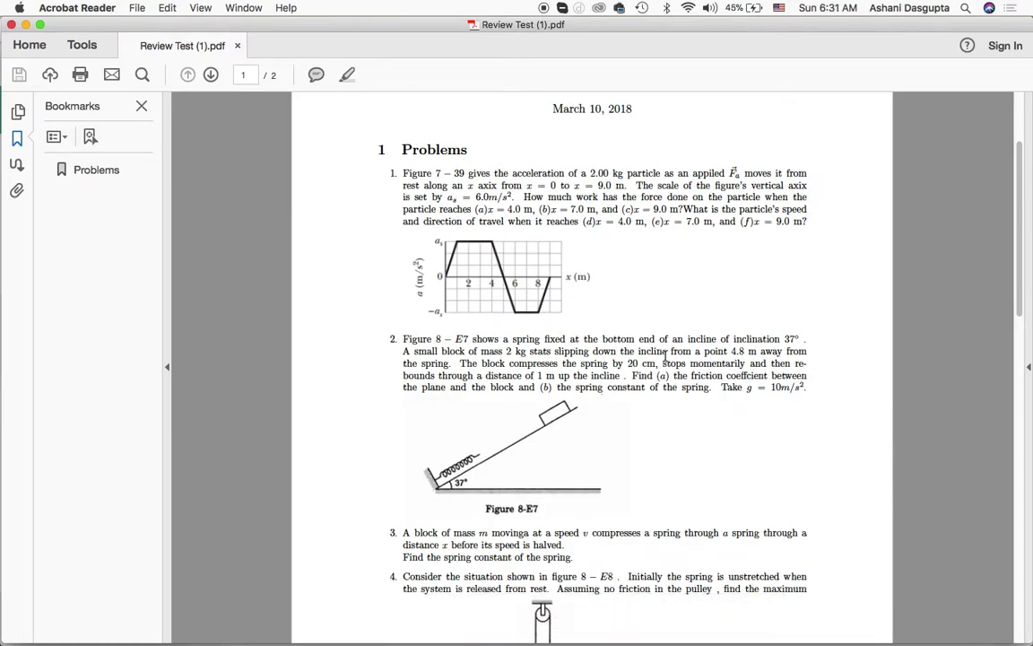
Switch back to the Chrome window and start adding a submission to the Review Test assignment.
{"action": "key", "text": "ctrl+Up"}
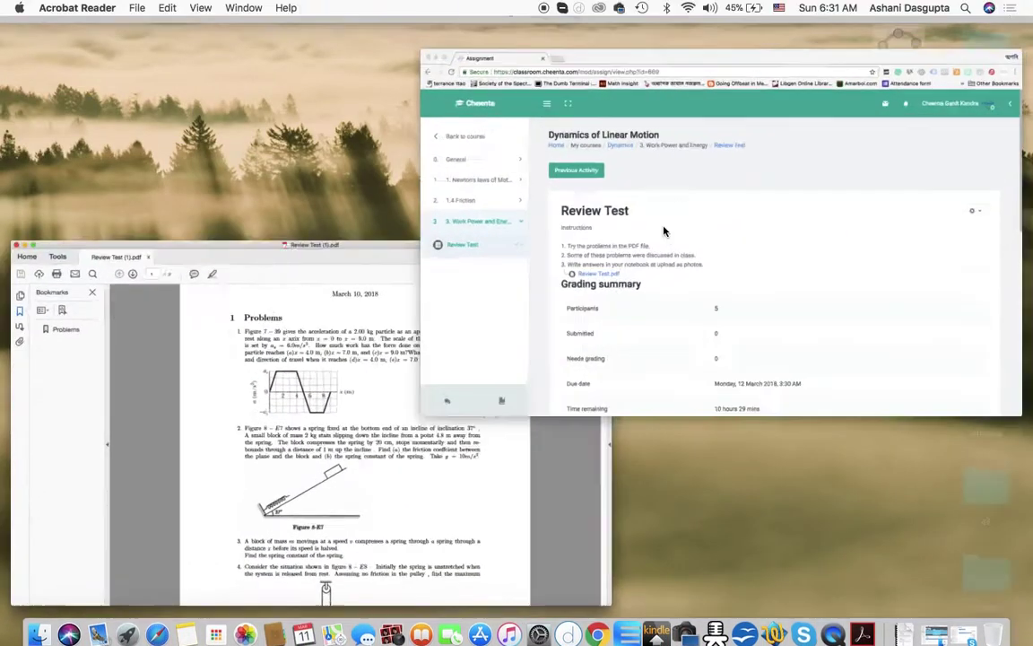
{"action": "left_click", "coordinate": [663, 232]}
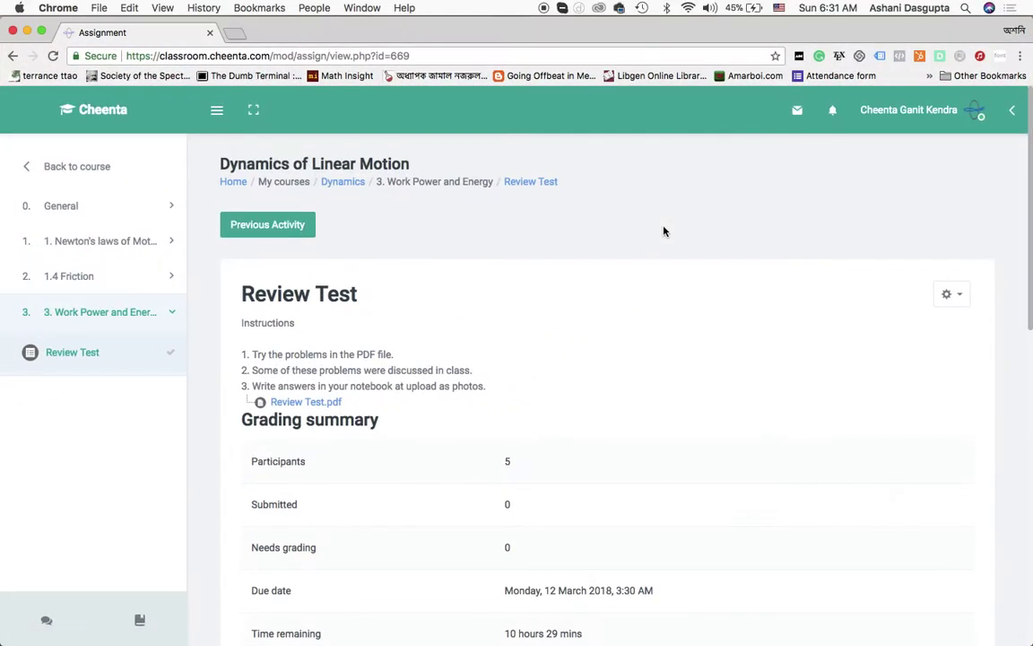
{"action": "scroll", "coordinate": [628, 332], "scroll_direction": "down", "scroll_amount": 5}
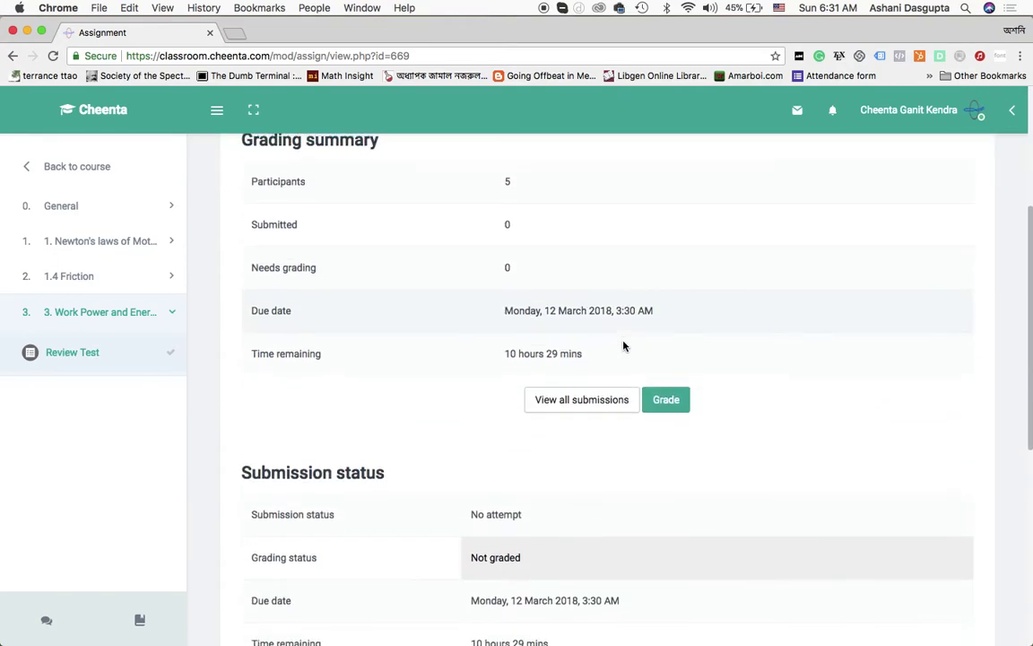
{"action": "scroll", "coordinate": [624, 346], "scroll_direction": "down", "scroll_amount": 6}
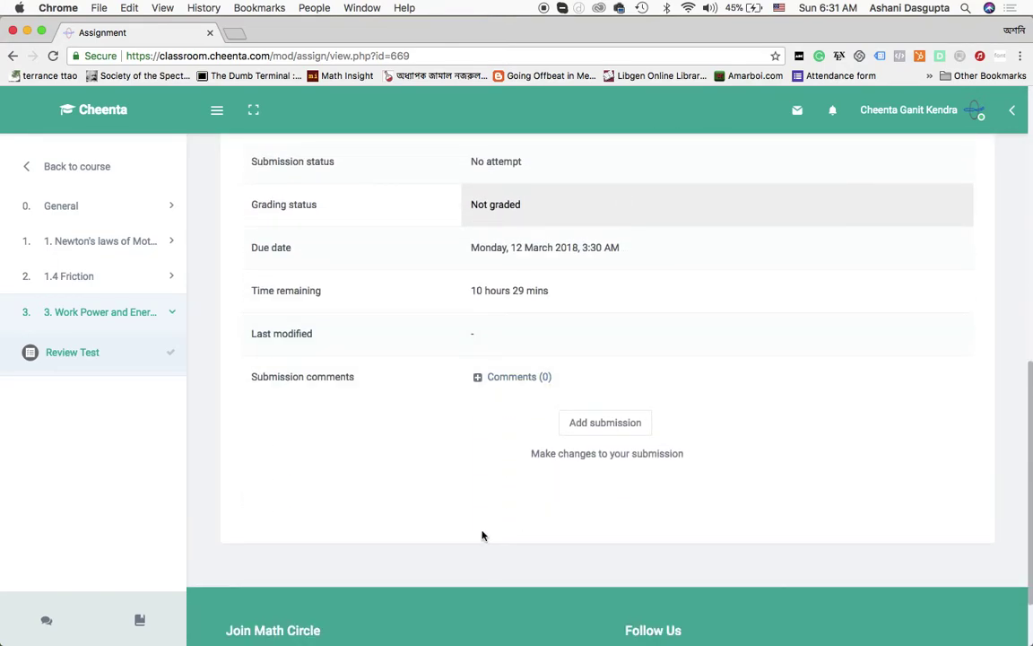
{"action": "scroll", "coordinate": [539, 287], "scroll_direction": "down", "scroll_amount": 2}
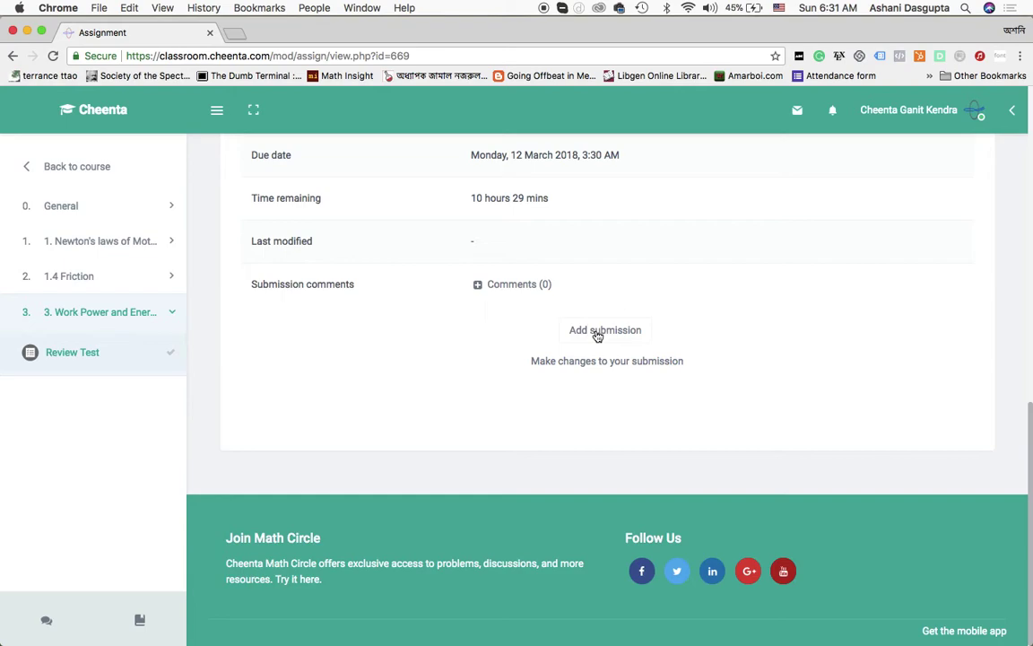
{"action": "left_click", "coordinate": [598, 332]}
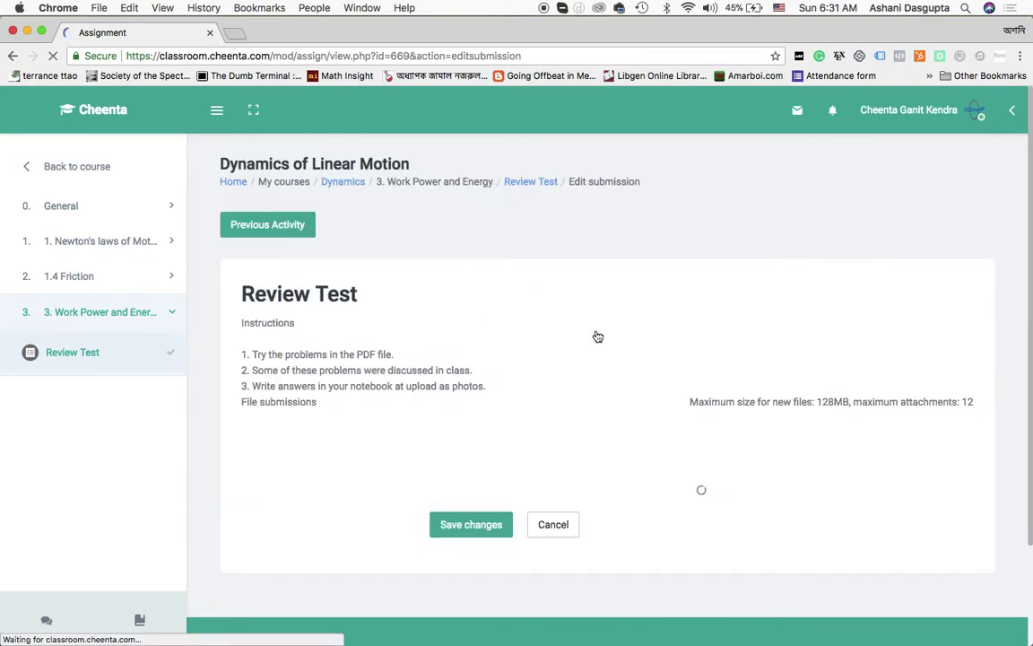
Choose Inversion.ggb from the Desktop folder as the attachment to upload for the file submission.
{"action": "scroll", "coordinate": [525, 397], "scroll_direction": "down", "scroll_amount": 3}
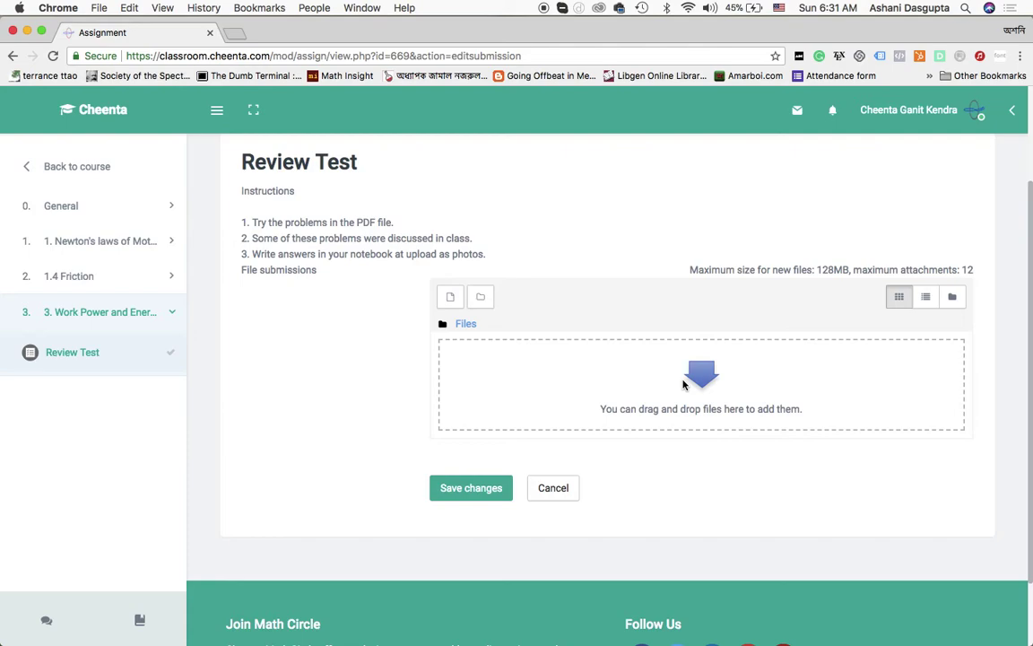
{"action": "left_click", "coordinate": [682, 383]}
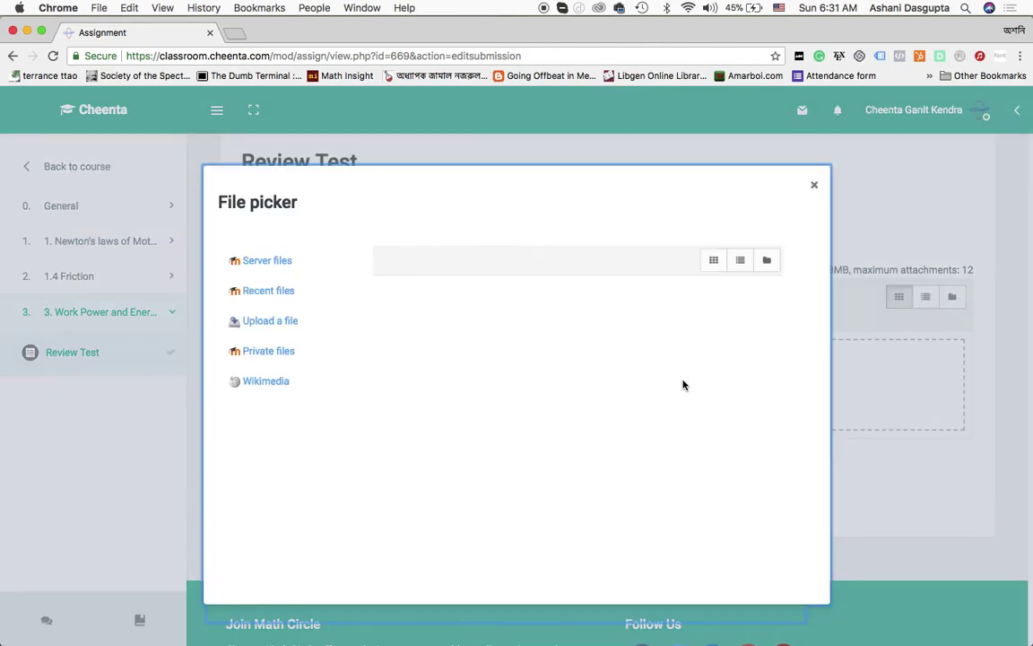
{"action": "left_click", "coordinate": [292, 320]}
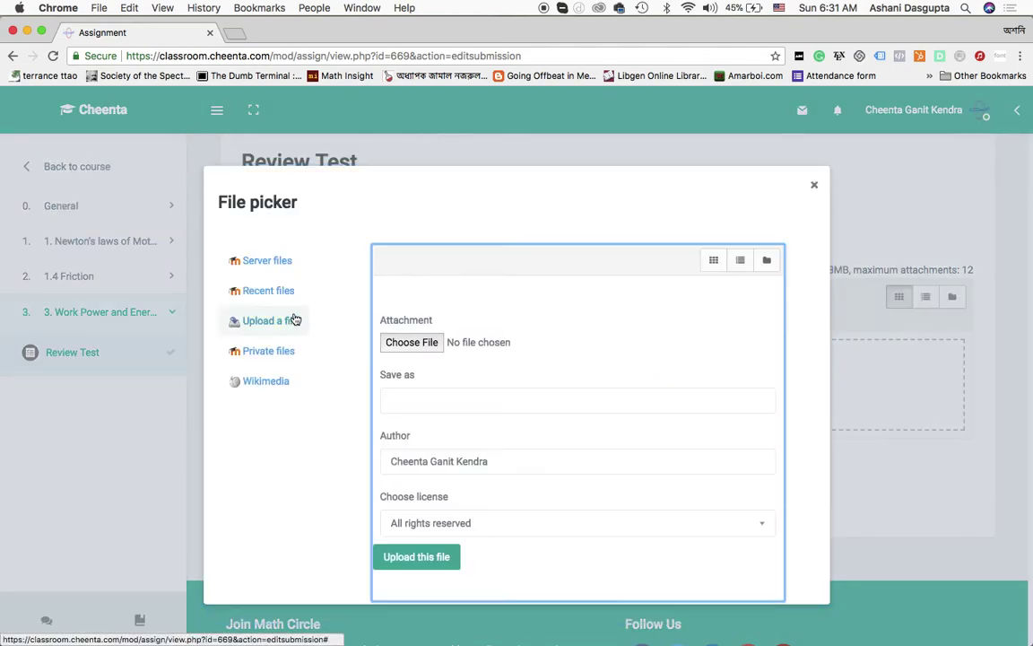
{"action": "left_click", "coordinate": [425, 343]}
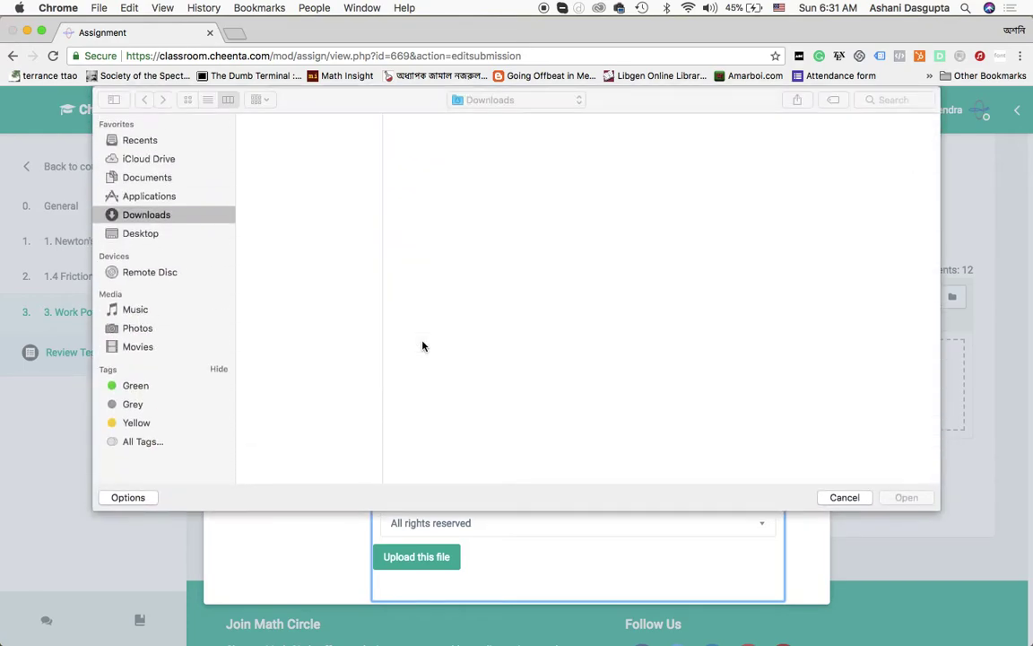
{"action": "left_click", "coordinate": [214, 235]}
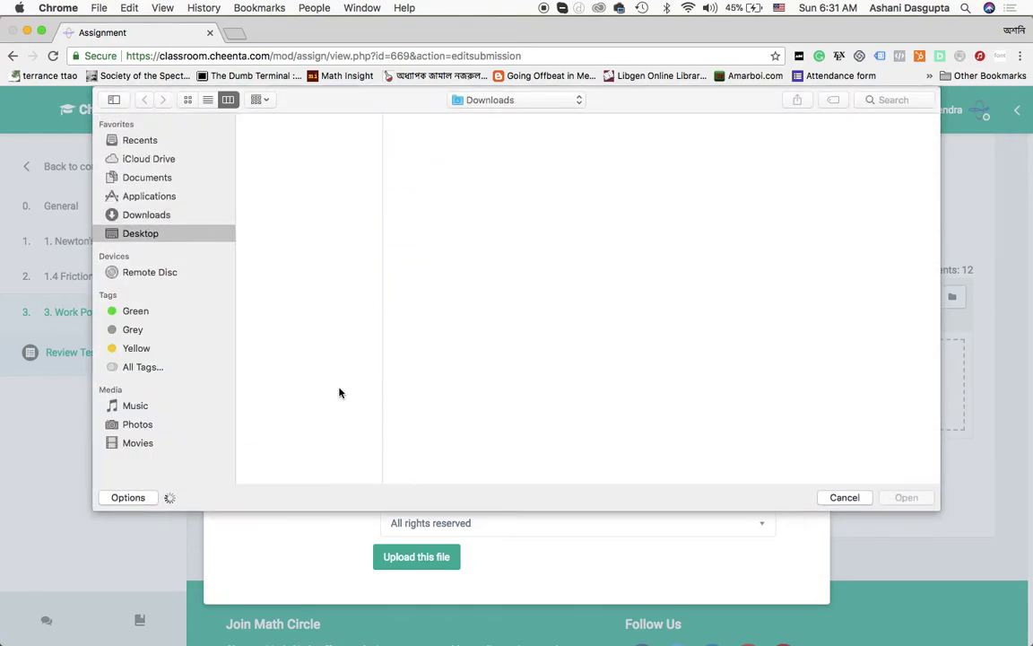
{"action": "left_click", "coordinate": [275, 249]}
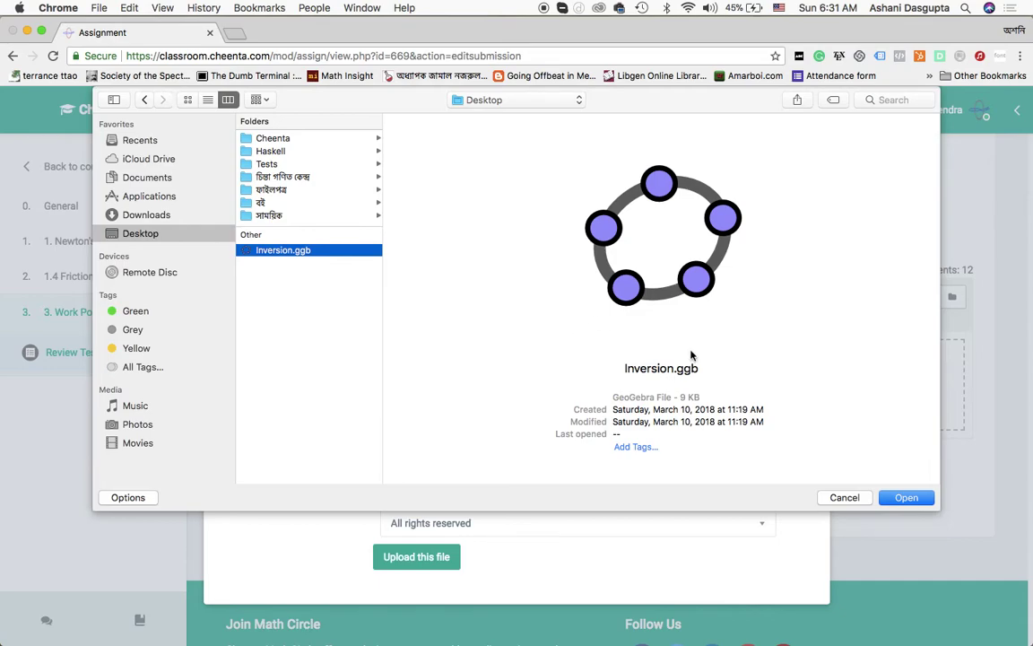
{"action": "left_click", "coordinate": [901, 496]}
Upload the attachment under the name "Test answer 1" and save the submission.
{"action": "left_click", "coordinate": [516, 399]}
{"action": "type", "text": "Homew"}
{"action": "key", "text": "BackSpace"}
{"action": "key", "text": "BackSpace"}
{"action": "key", "text": "BackSpace"}
{"action": "key", "text": "BackSpace"}
{"action": "key", "text": "BackSpace"}
{"action": "type", "text": "Test answer 1"}
{"action": "left_click", "coordinate": [399, 557]}
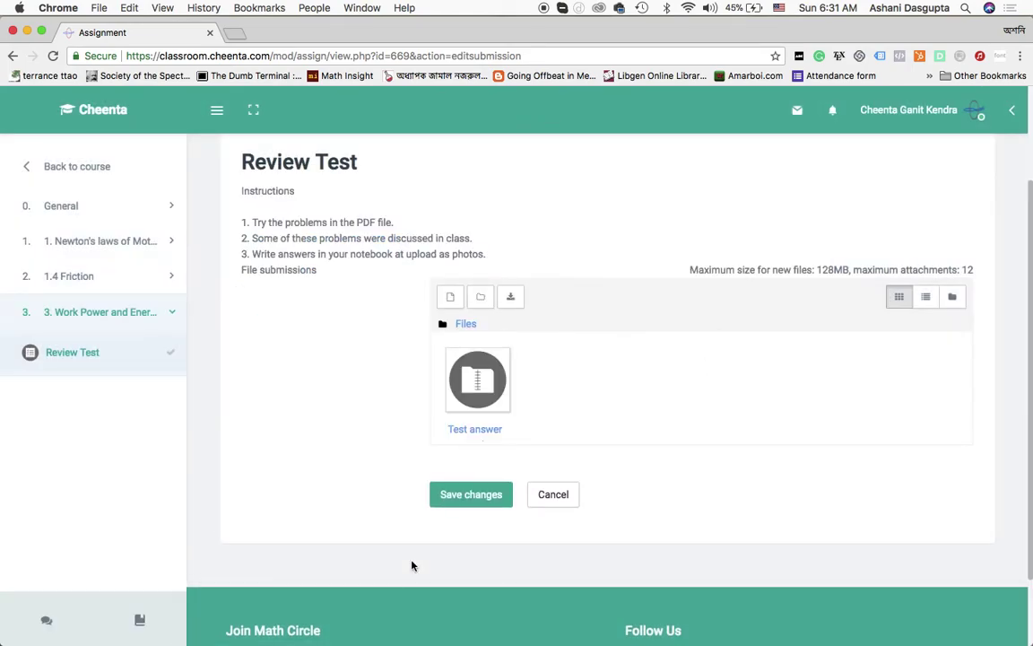
{"action": "left_click", "coordinate": [481, 499]}
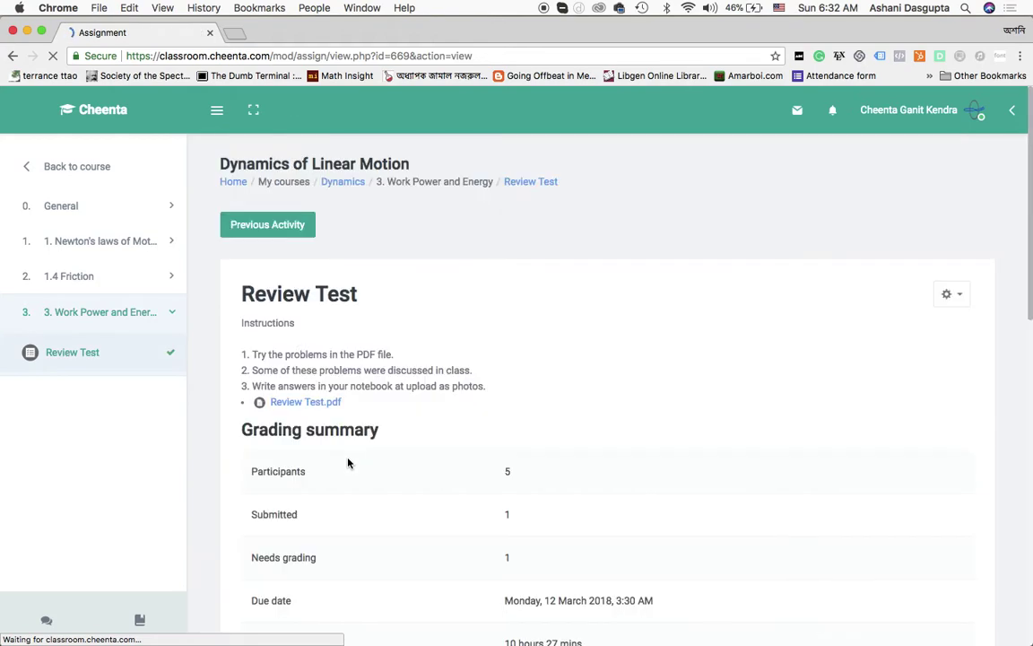
Reopen the Review Test submission for editing and save it again.
{"action": "scroll", "coordinate": [348, 462], "scroll_direction": "down", "scroll_amount": 5}
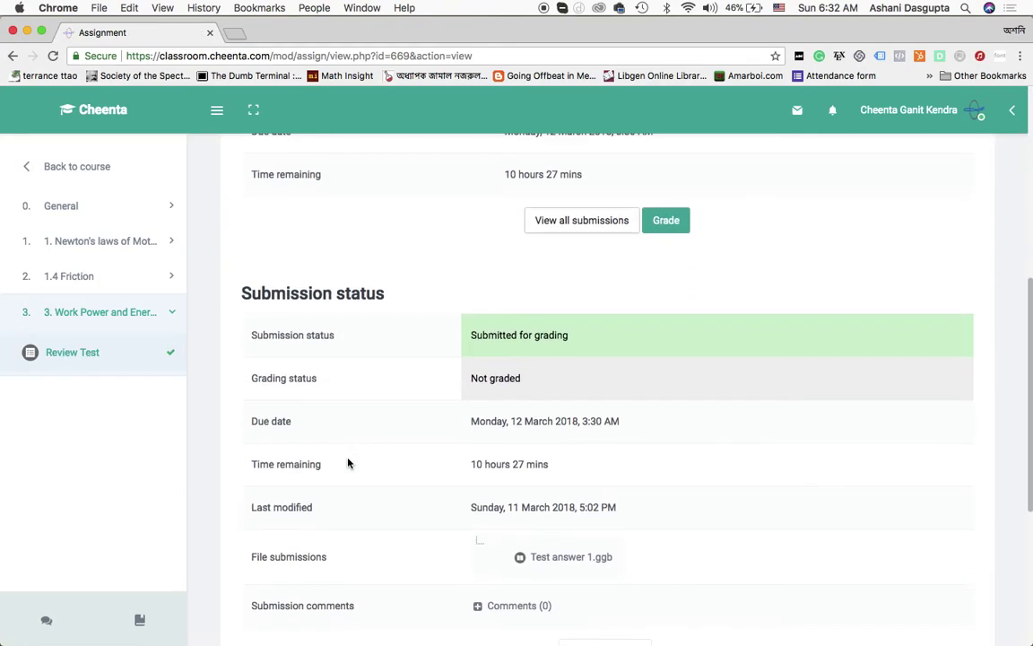
{"action": "scroll", "coordinate": [349, 463], "scroll_direction": "down", "scroll_amount": 4}
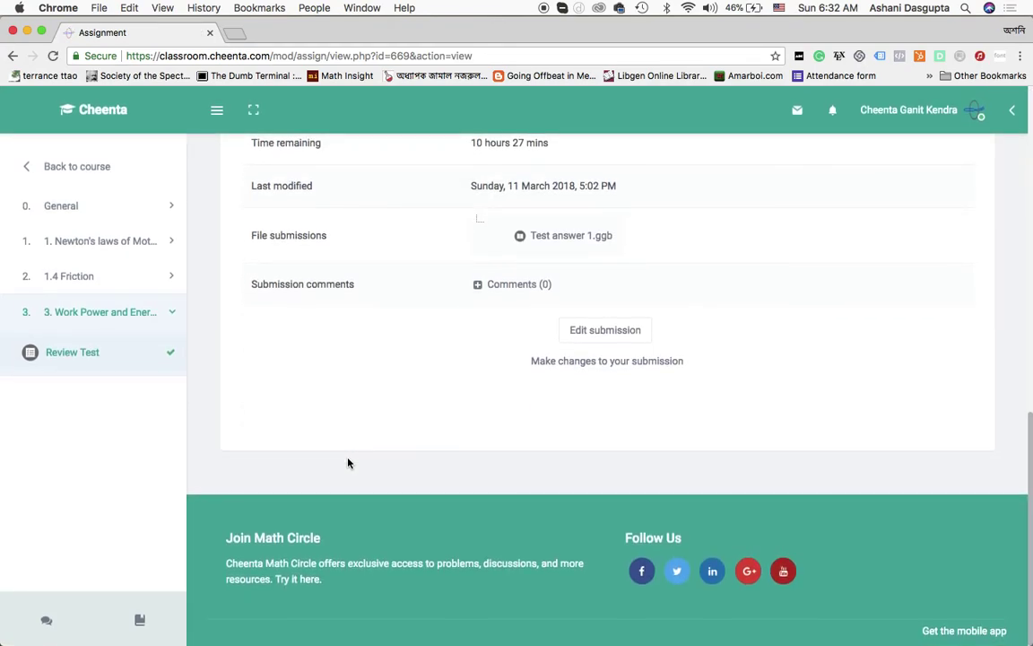
{"action": "scroll", "coordinate": [349, 463], "scroll_direction": "up", "scroll_amount": 2}
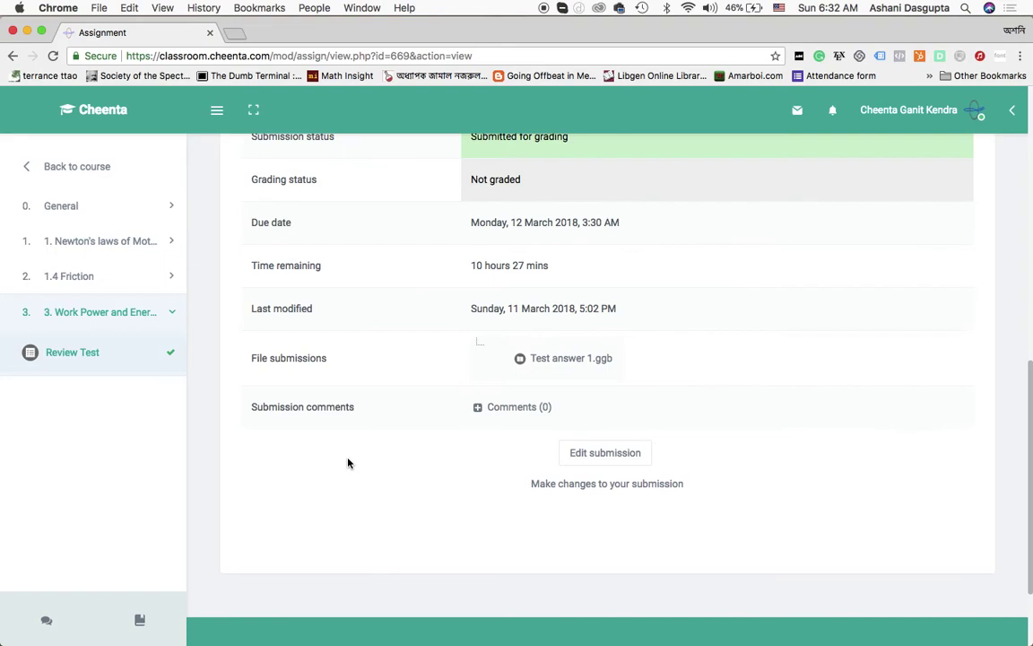
{"action": "left_click", "coordinate": [591, 453]}
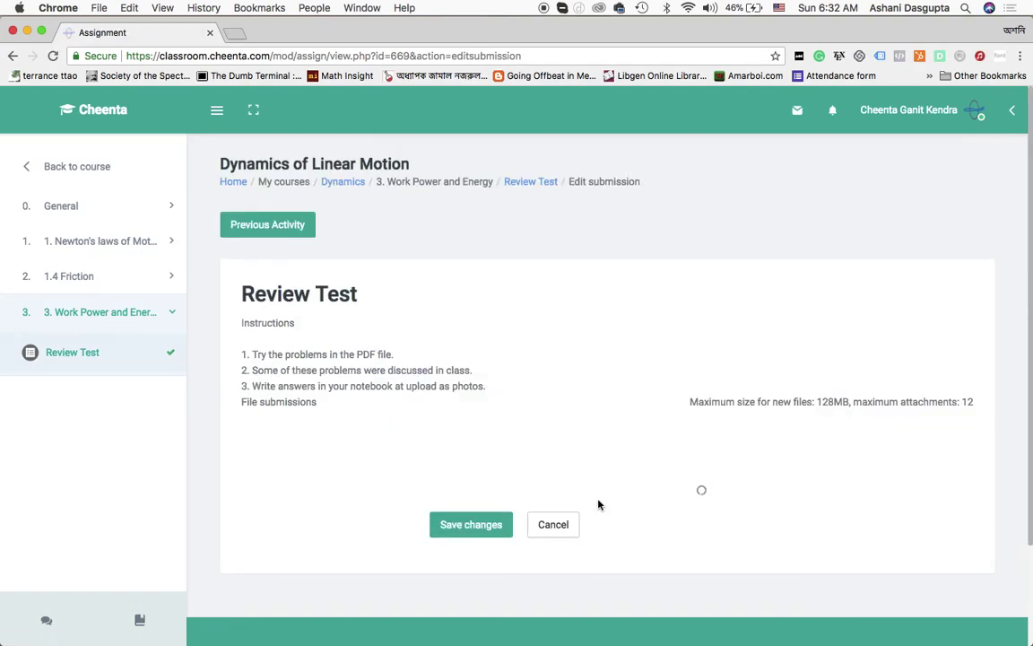
{"action": "scroll", "coordinate": [597, 502], "scroll_direction": "down", "scroll_amount": 3}
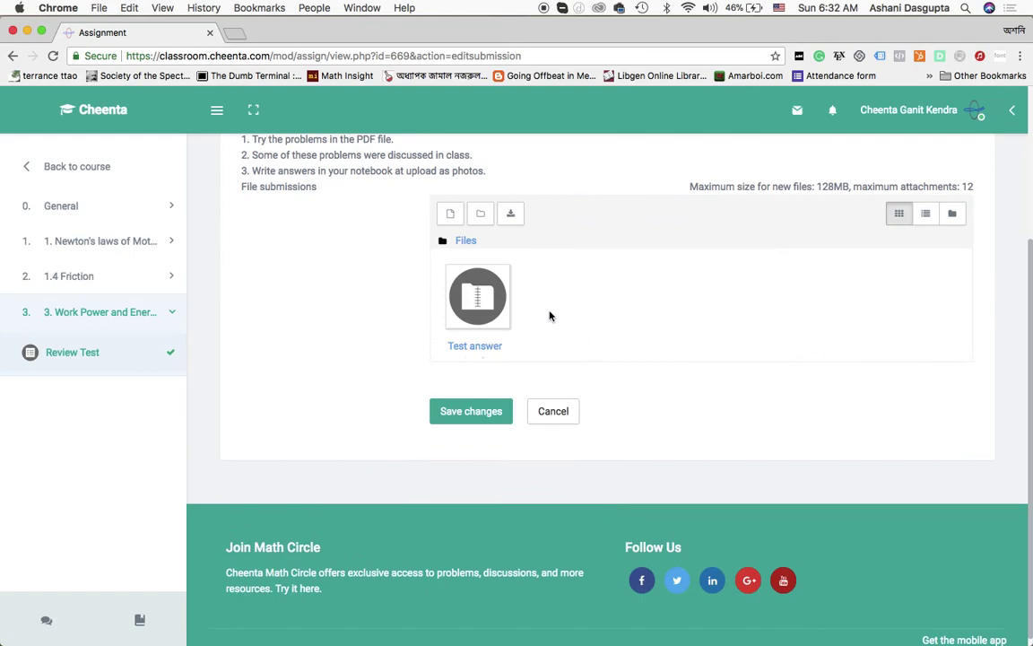
{"action": "left_click", "coordinate": [450, 218]}
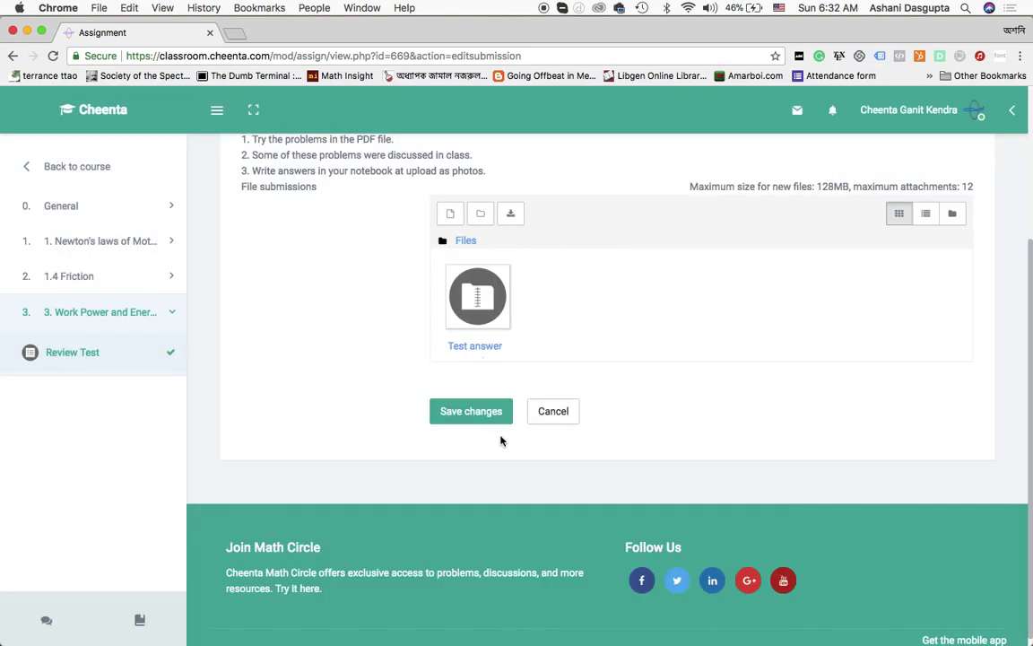
{"action": "left_click", "coordinate": [491, 416]}
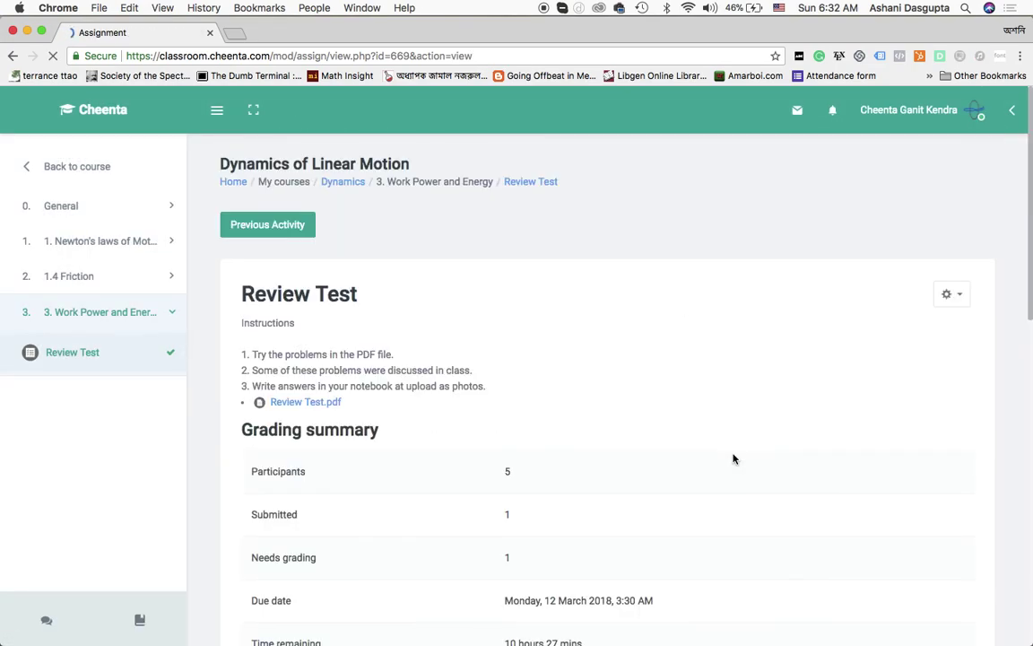
Review the submission status and the grading summary on the Review Test page.
{"action": "scroll", "coordinate": [733, 458], "scroll_direction": "down", "scroll_amount": 10}
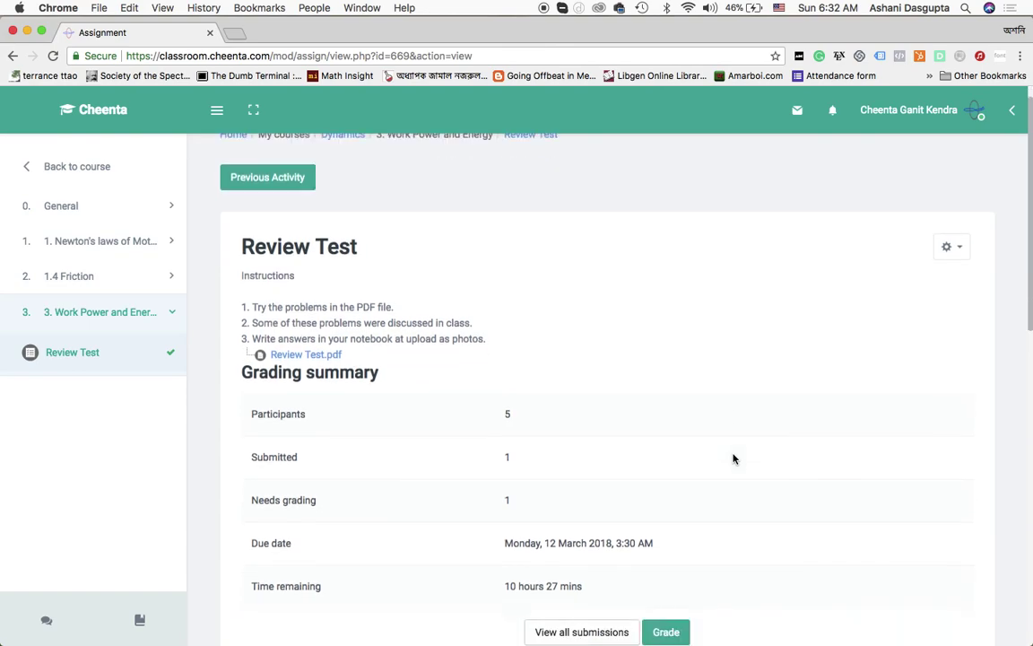
{"action": "scroll", "coordinate": [733, 459], "scroll_direction": "up", "scroll_amount": 3}
{"action": "scroll", "coordinate": [733, 458], "scroll_direction": "up", "scroll_amount": 1}
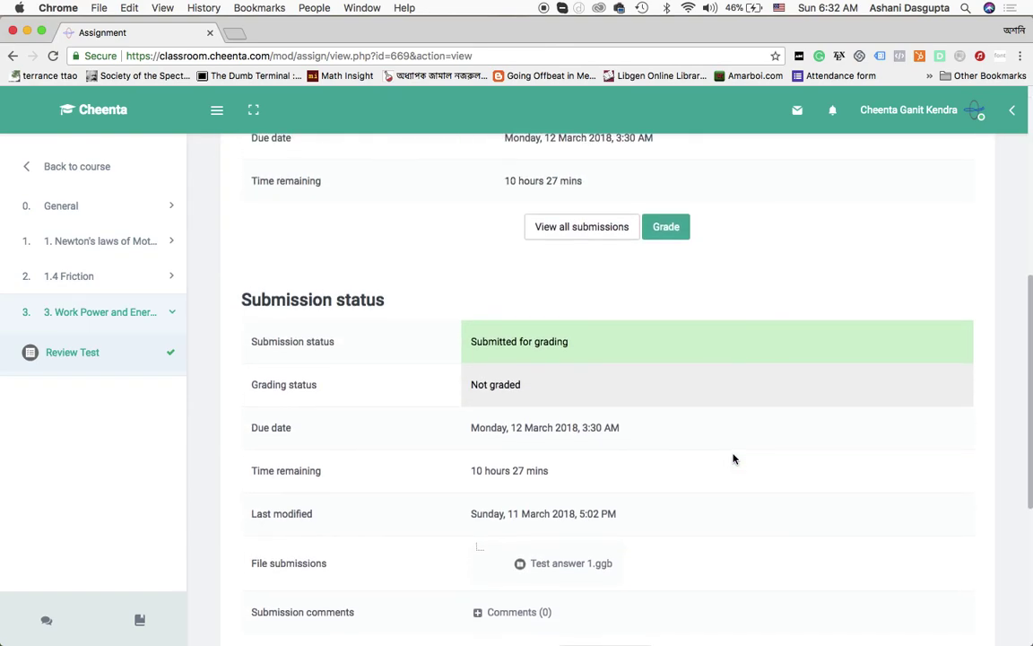
{"action": "scroll", "coordinate": [733, 458], "scroll_direction": "up", "scroll_amount": 5}
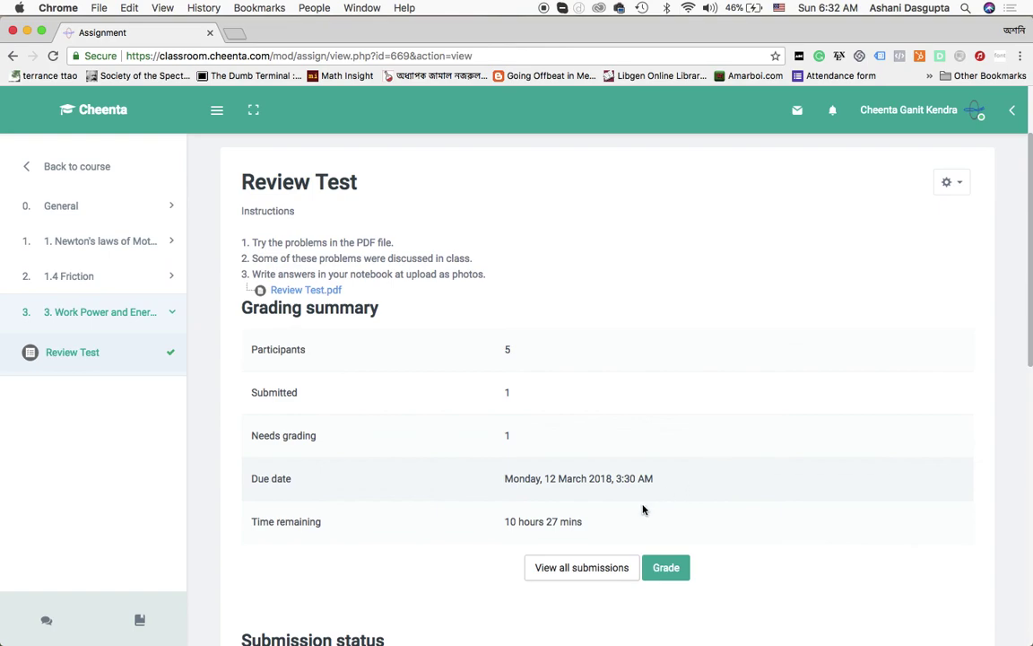
{"action": "scroll", "coordinate": [666, 453], "scroll_direction": "up", "scroll_amount": 2}
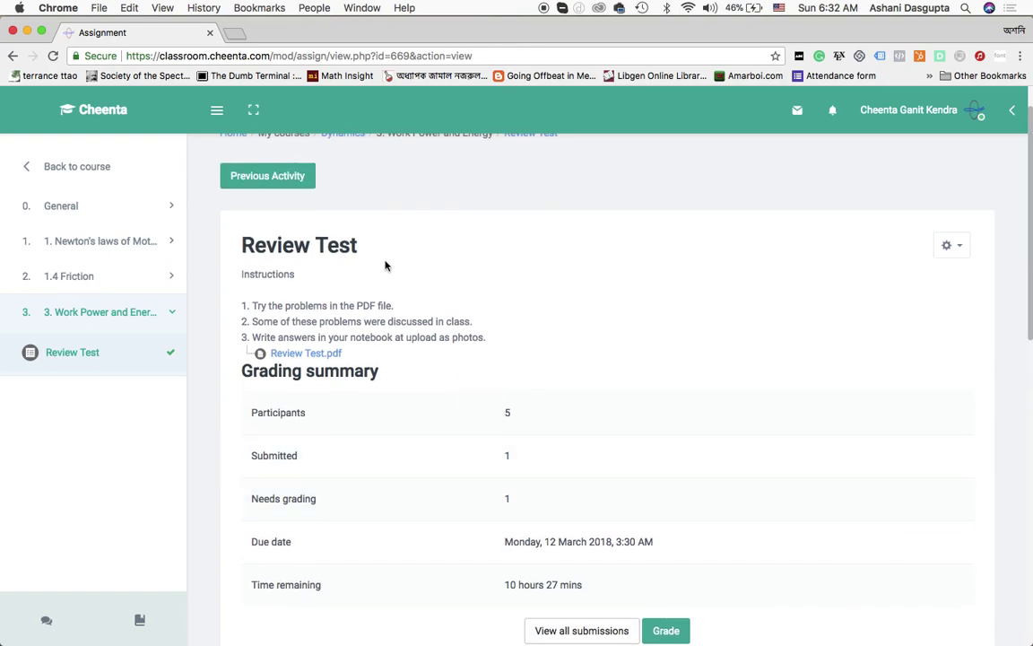
{"action": "scroll", "coordinate": [385, 266], "scroll_direction": "up", "scroll_amount": 2}
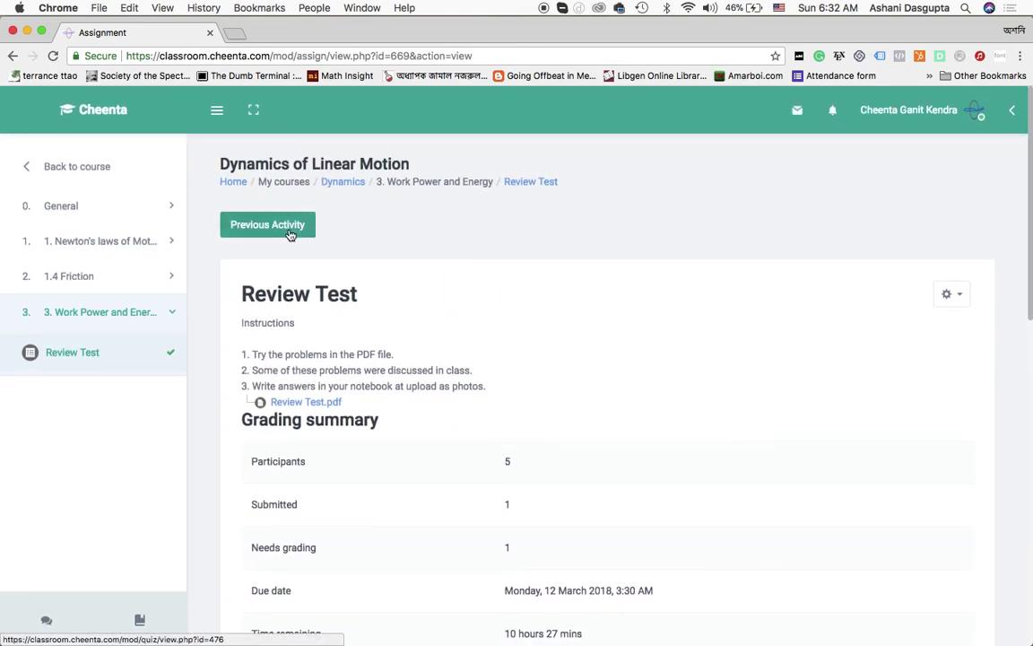